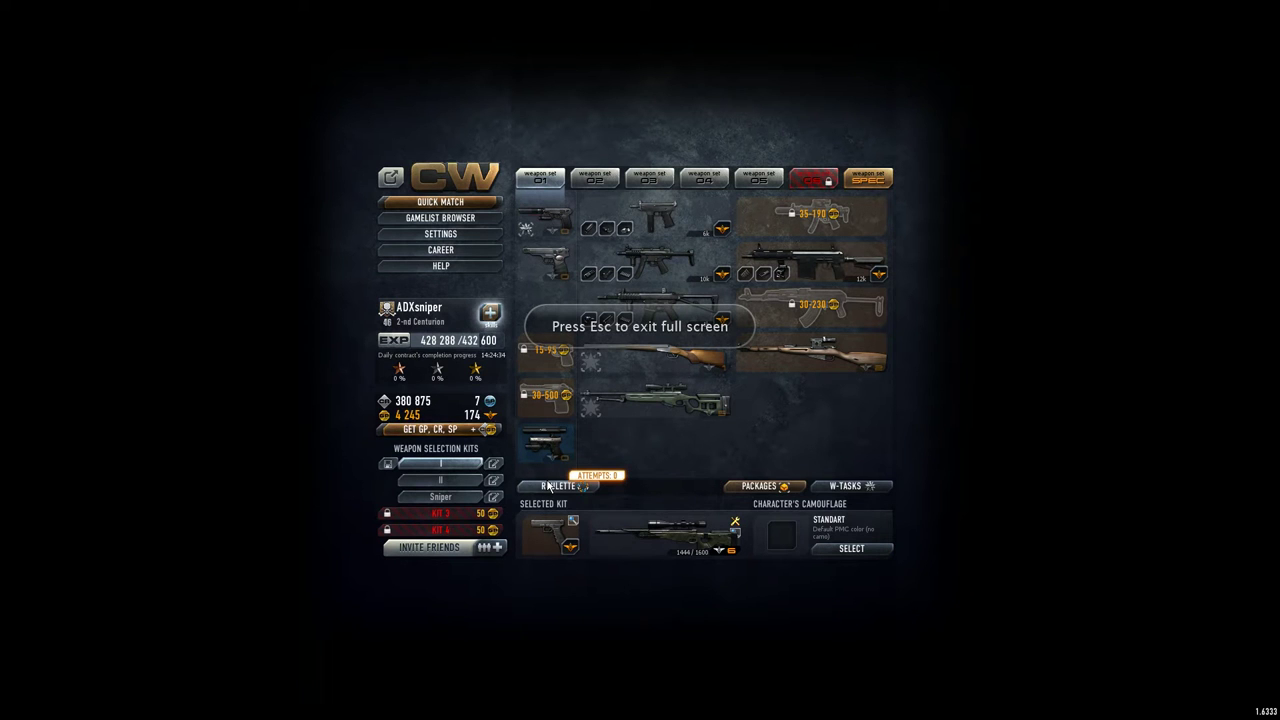
Step: Open the career profile's Clans page showing the four pending join requests
click(441, 250)
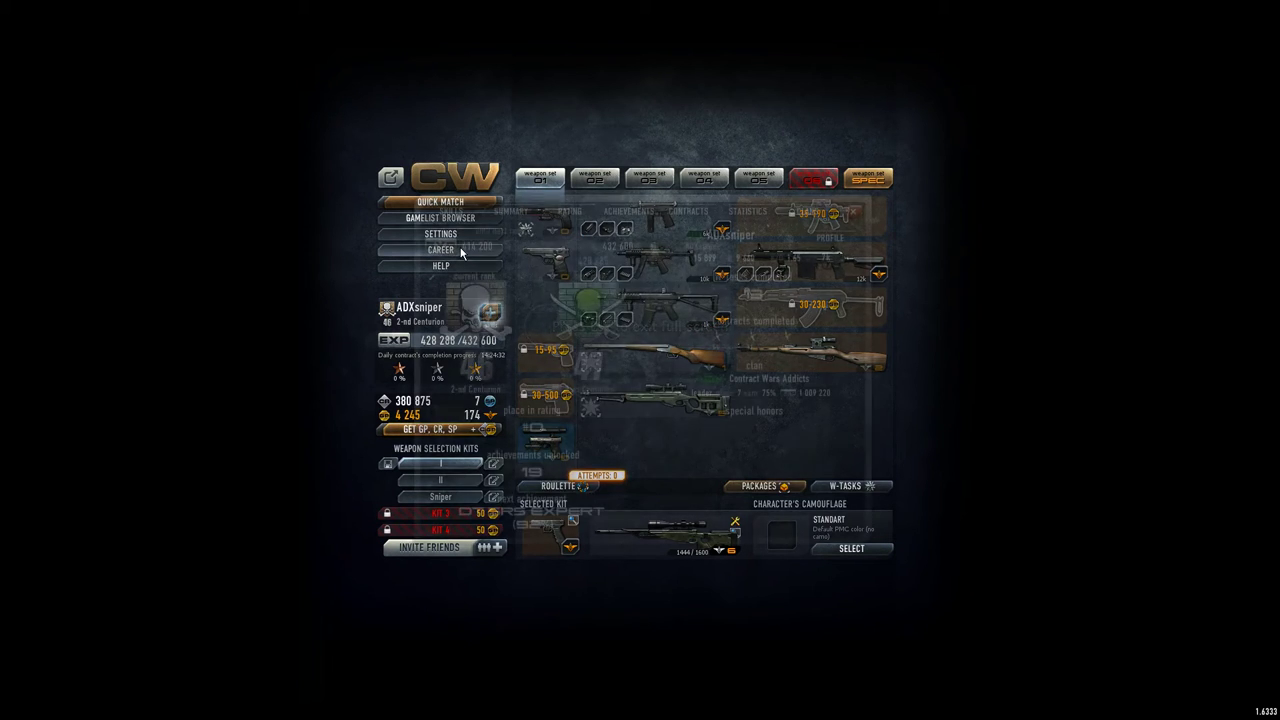
click(807, 212)
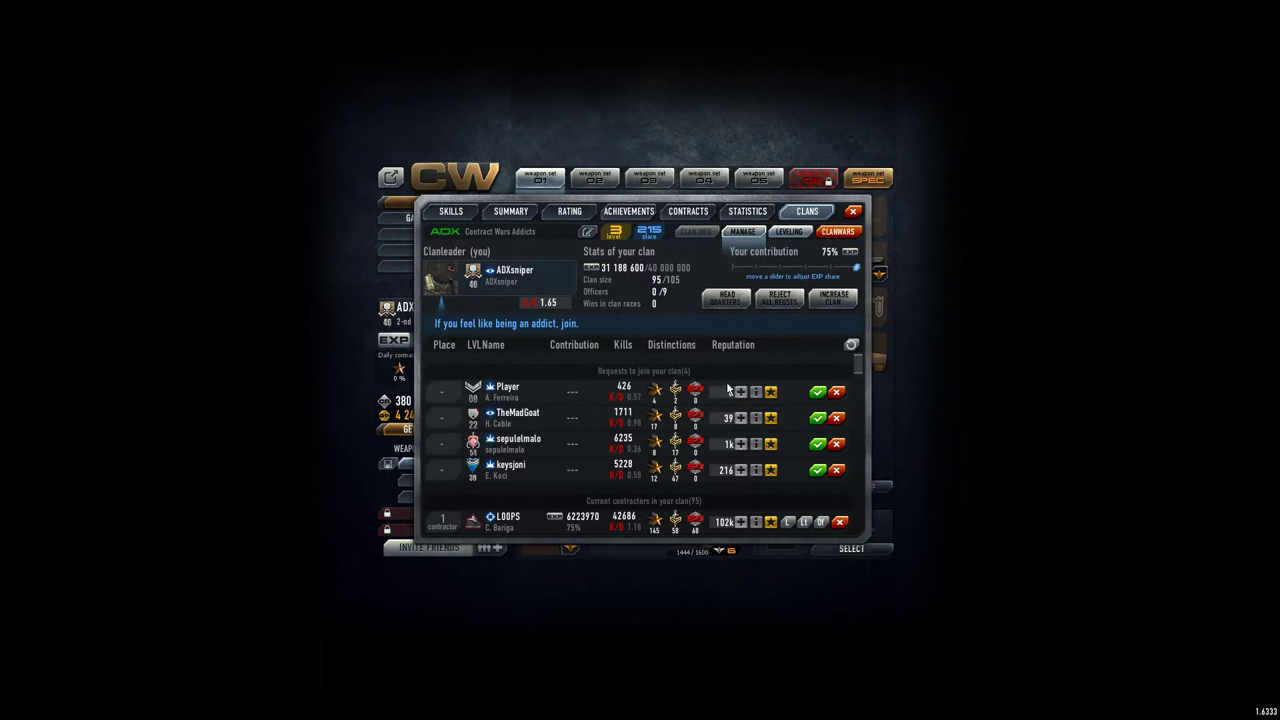
Step: Accept all four pending join requests, growing the clan roster to 99 members
click(818, 392)
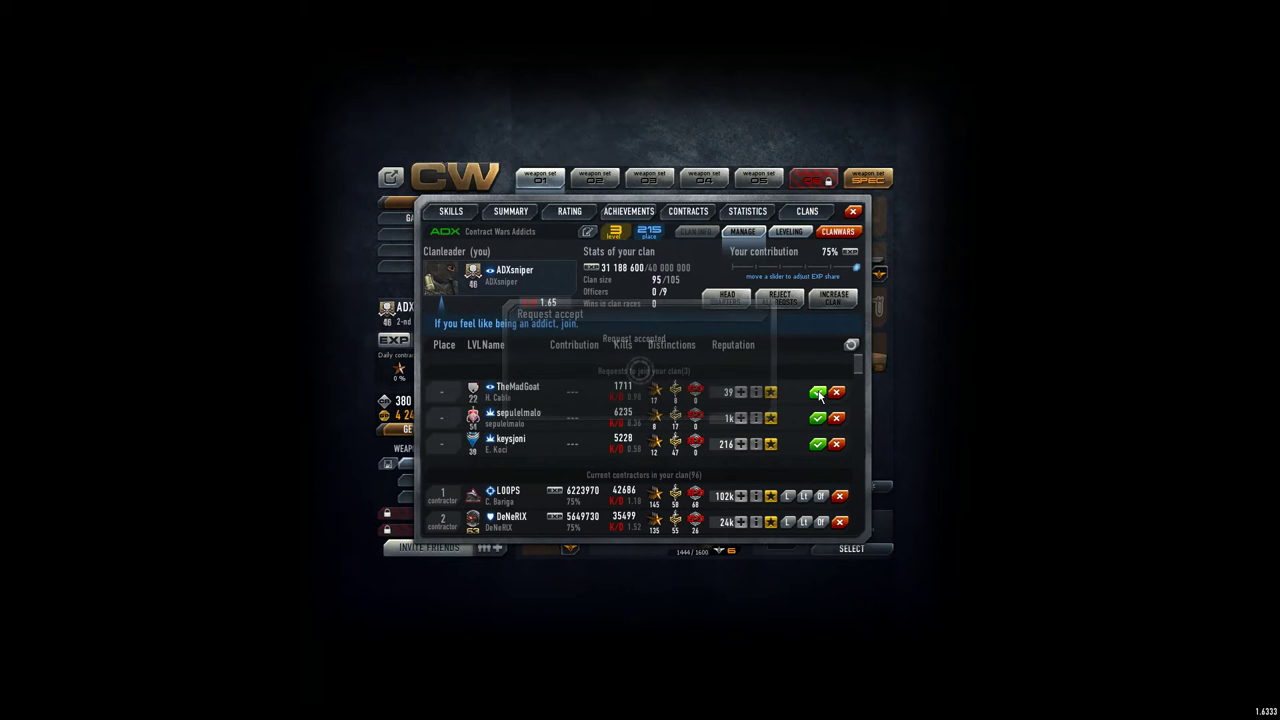
click(818, 392)
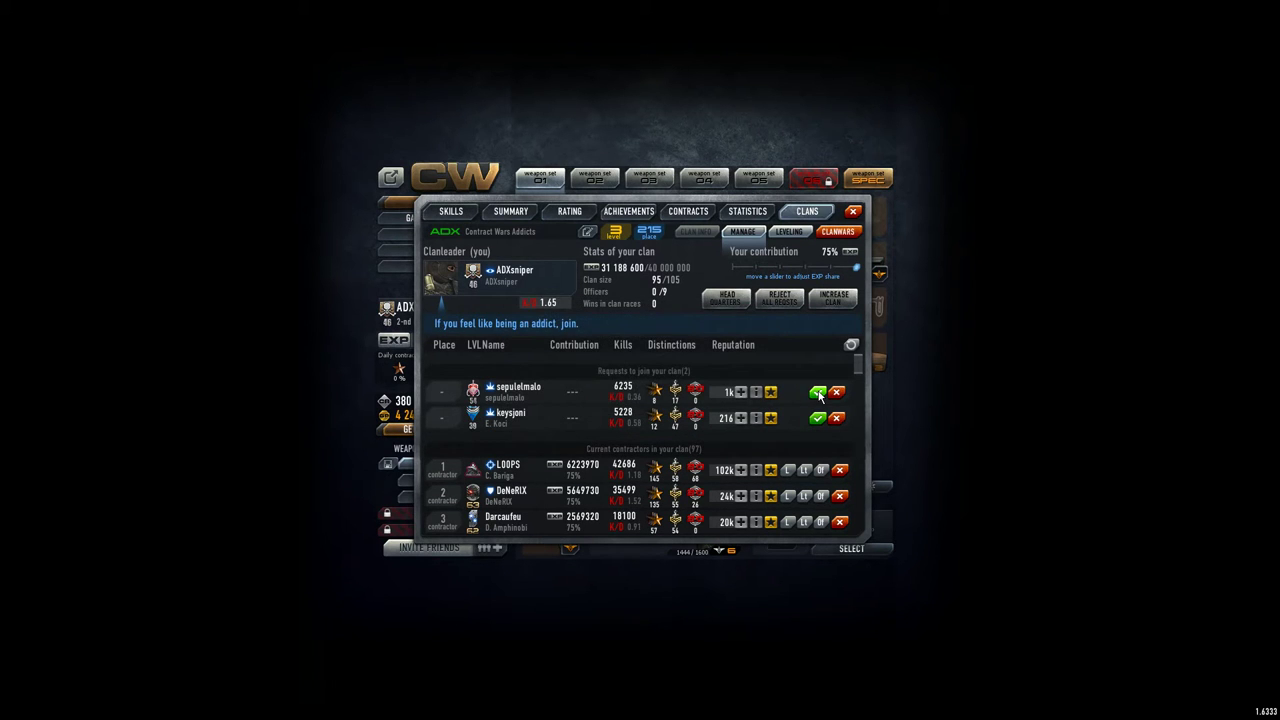
click(818, 392)
click(818, 392)
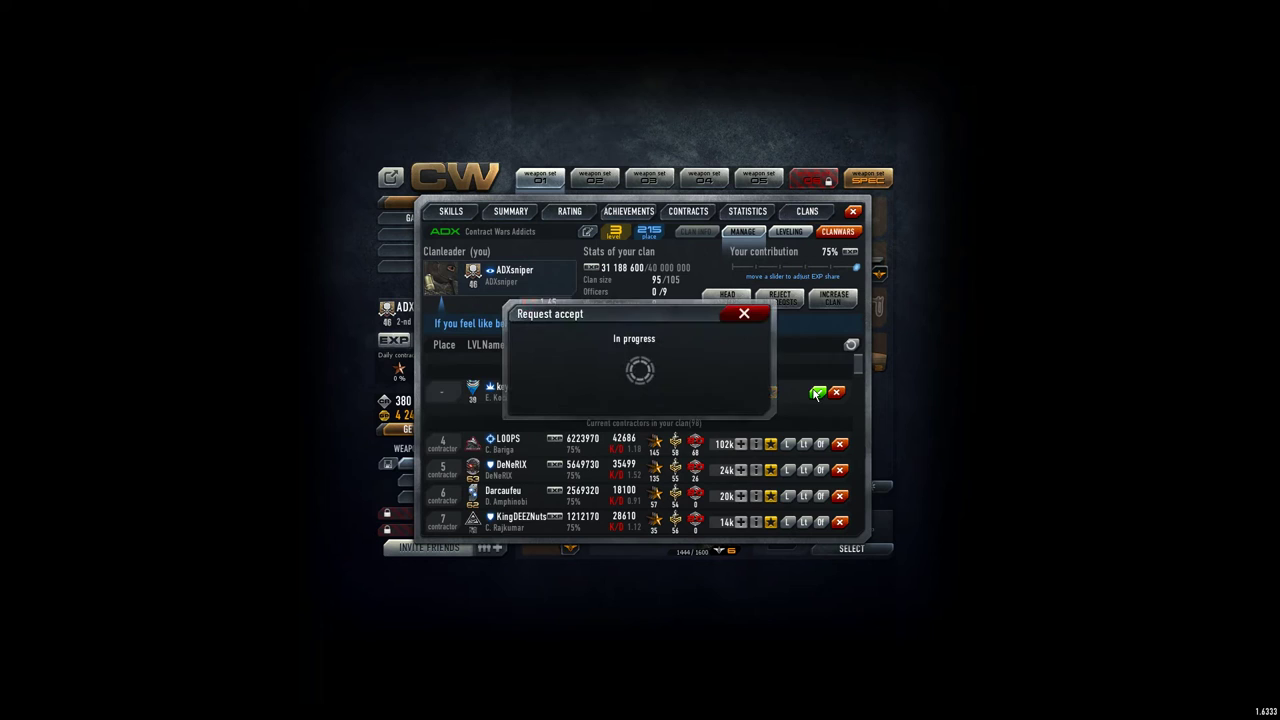
click(807, 211)
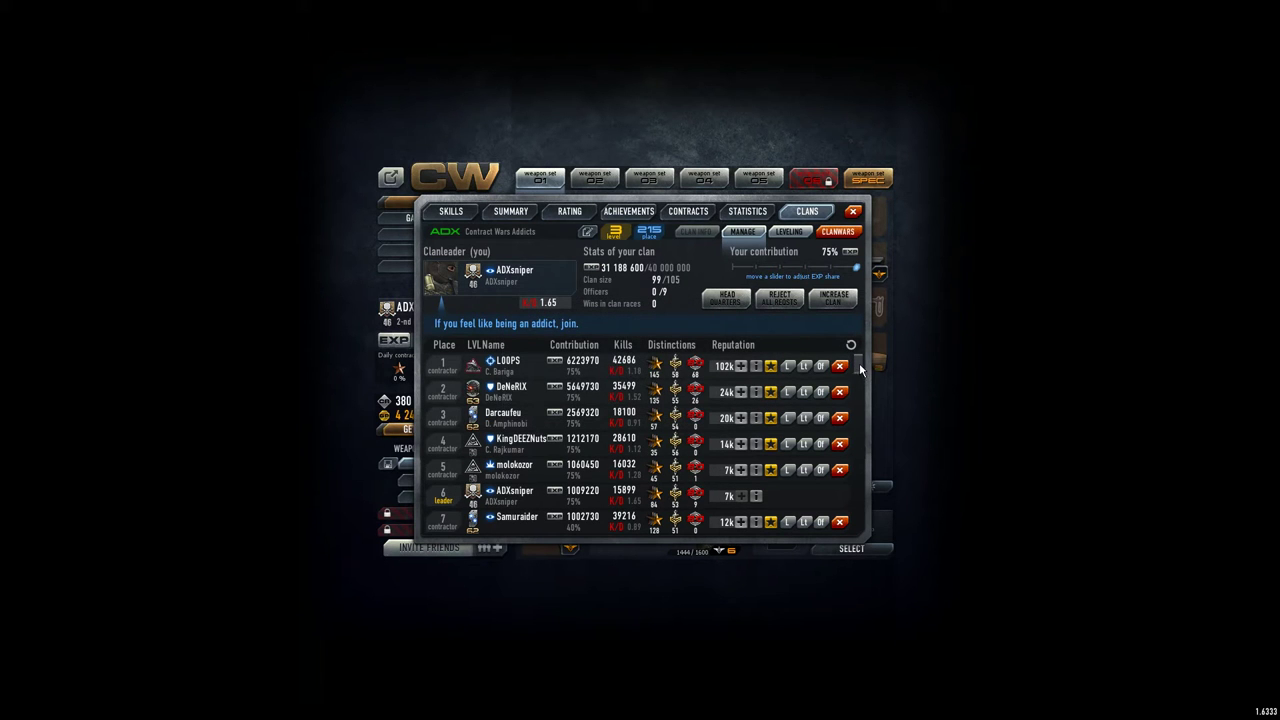
drag(859, 363, 859, 542)
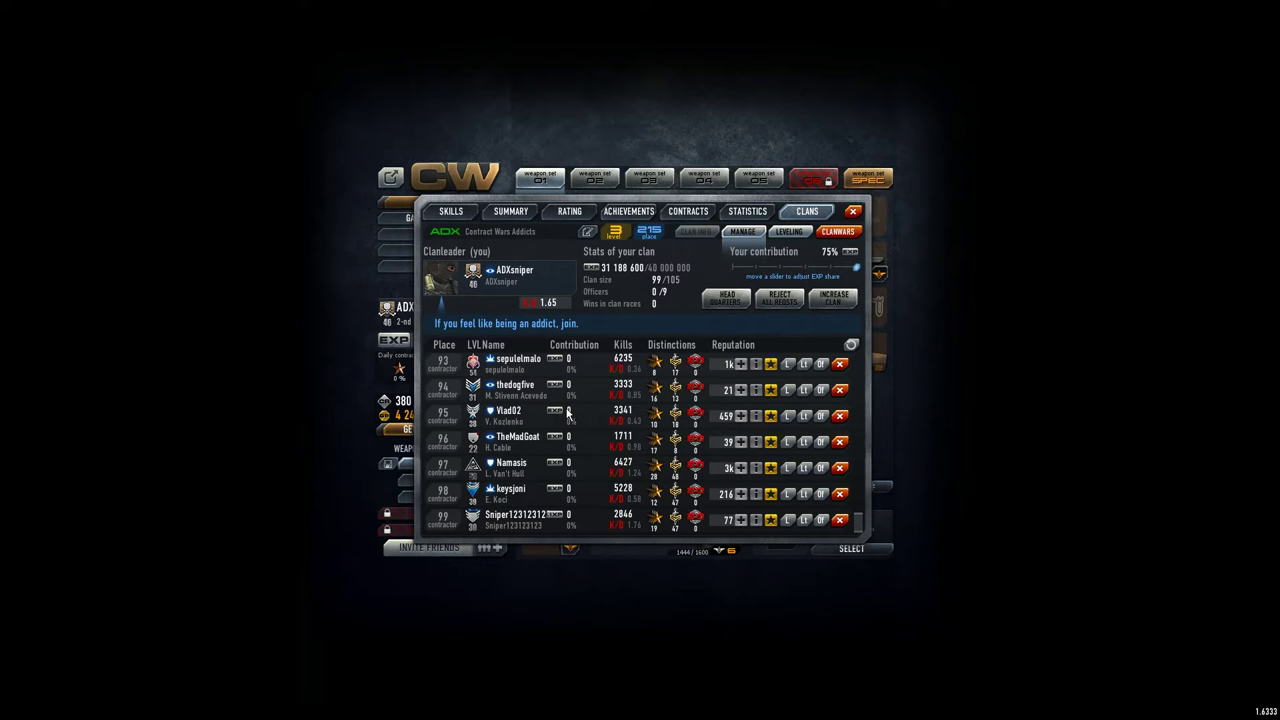
scroll(585, 420, up, 6)
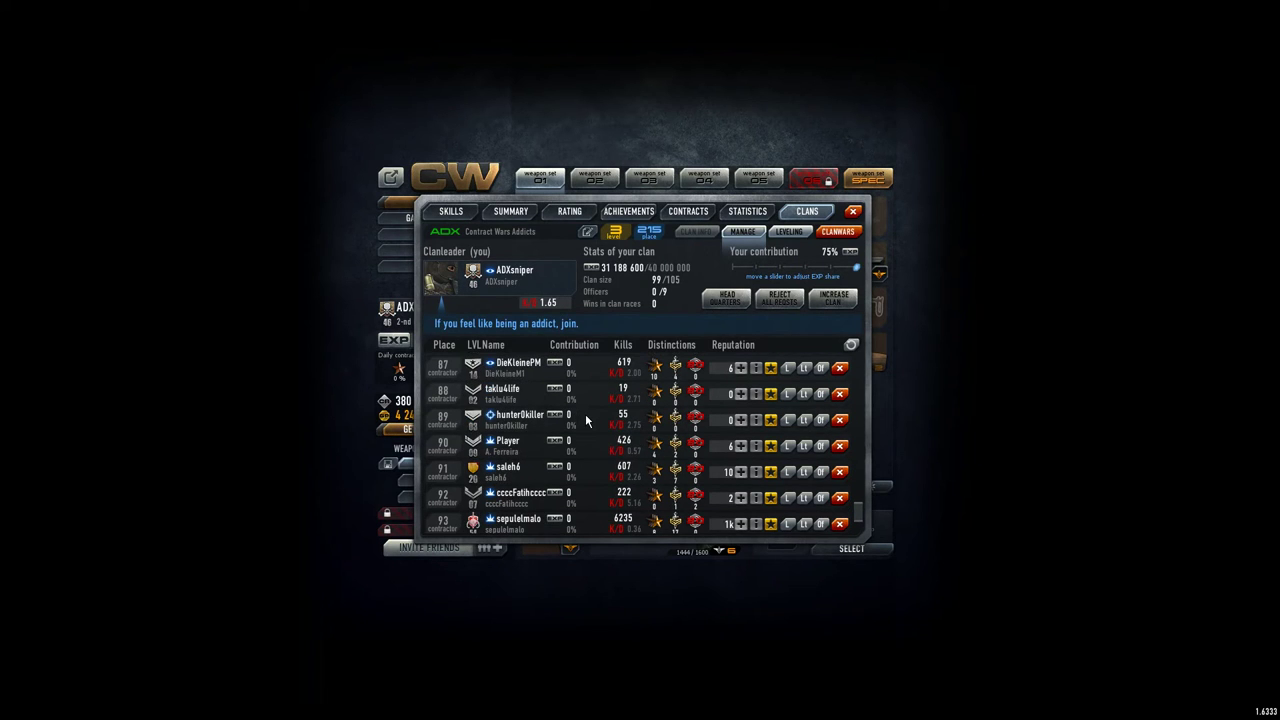
scroll(585, 413, up, 5)
Step: Unlock Gunsmith specialization I for 7 000 000, then inspect Sniper II and Scout II
click(789, 231)
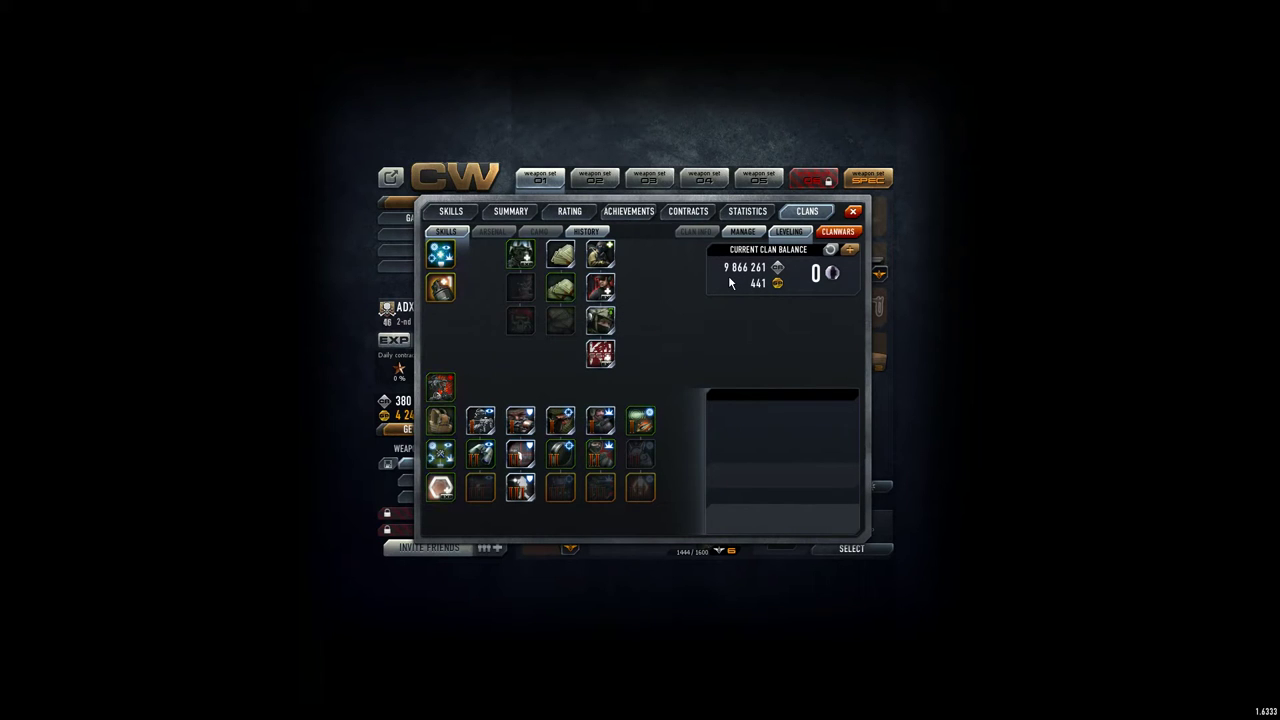
click(640, 420)
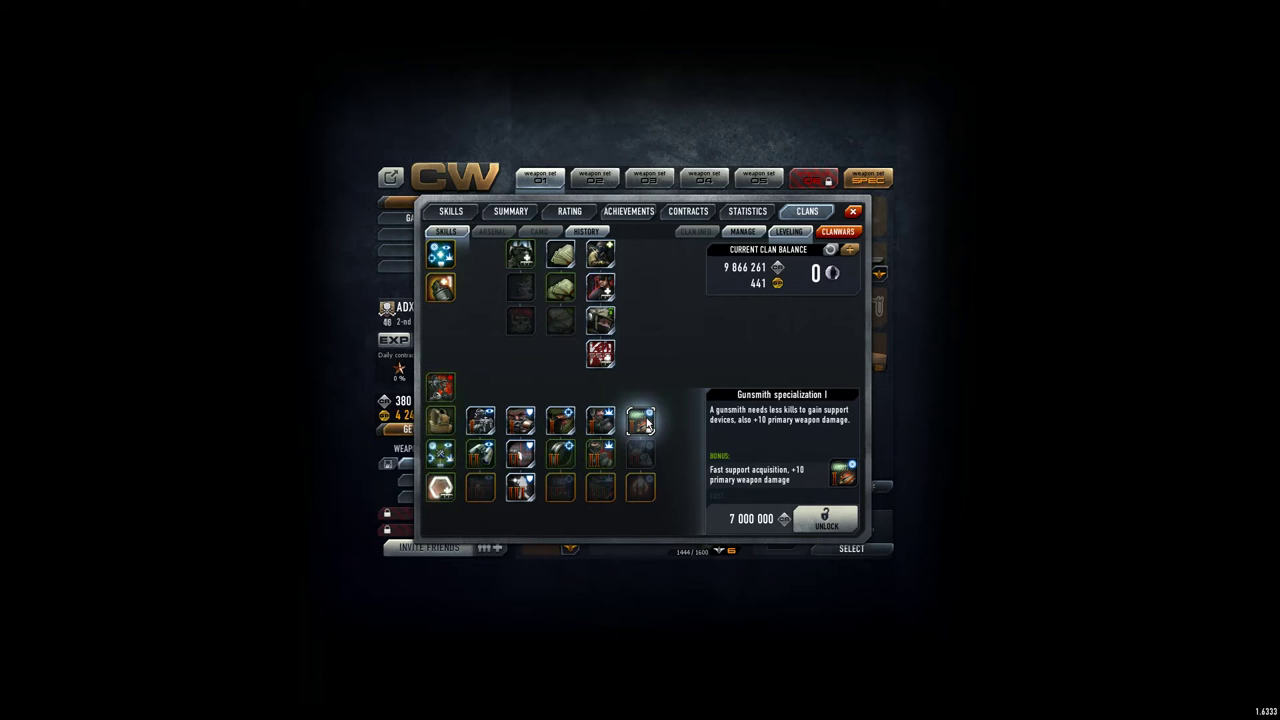
click(825, 519)
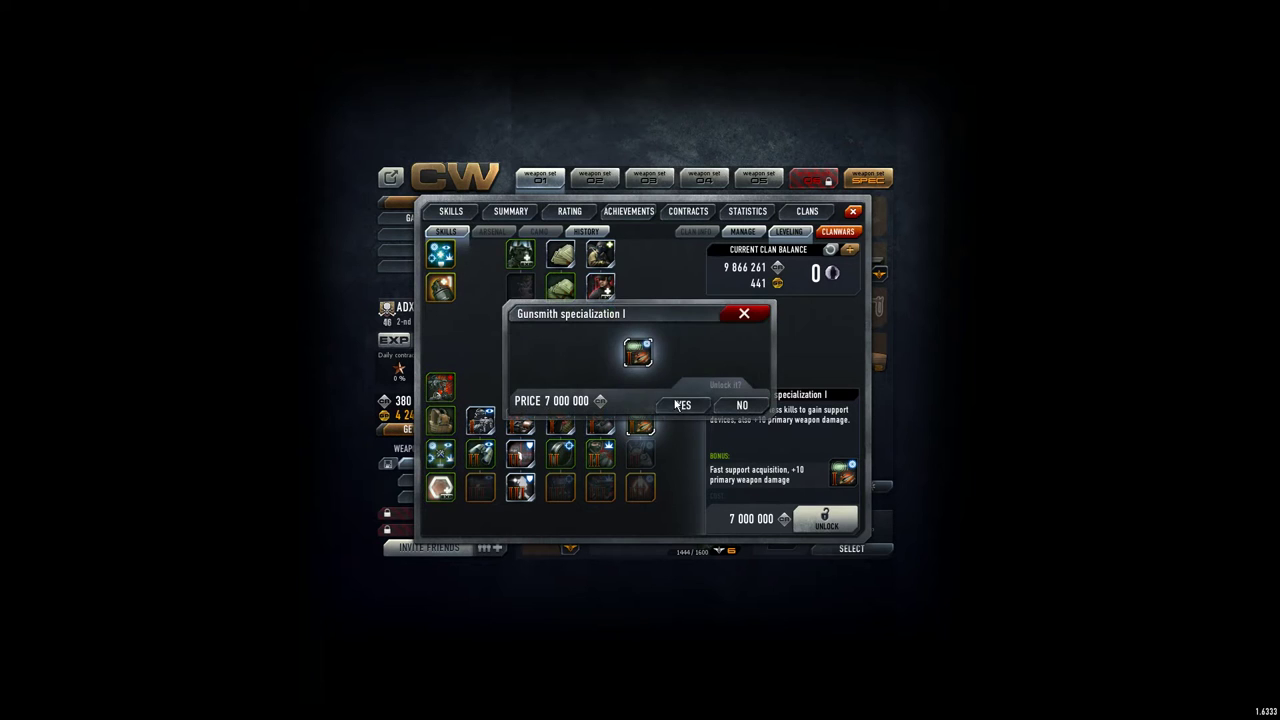
click(675, 410)
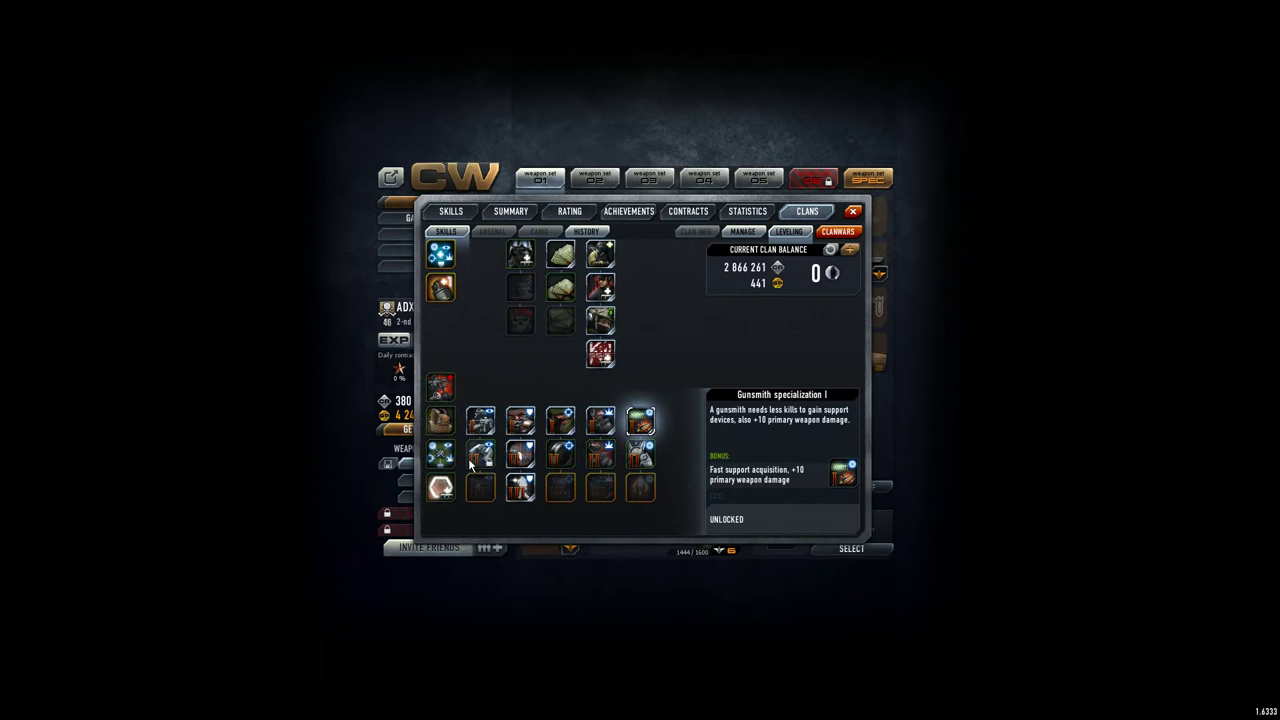
click(560, 455)
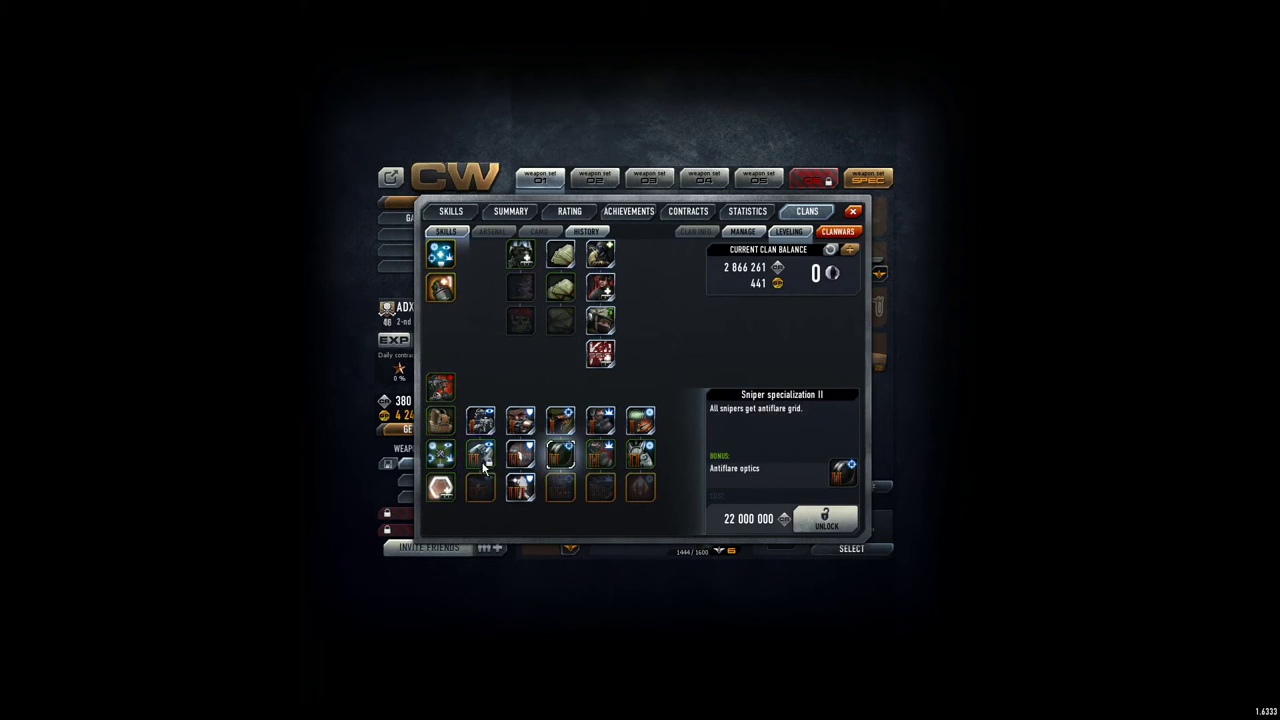
click(480, 455)
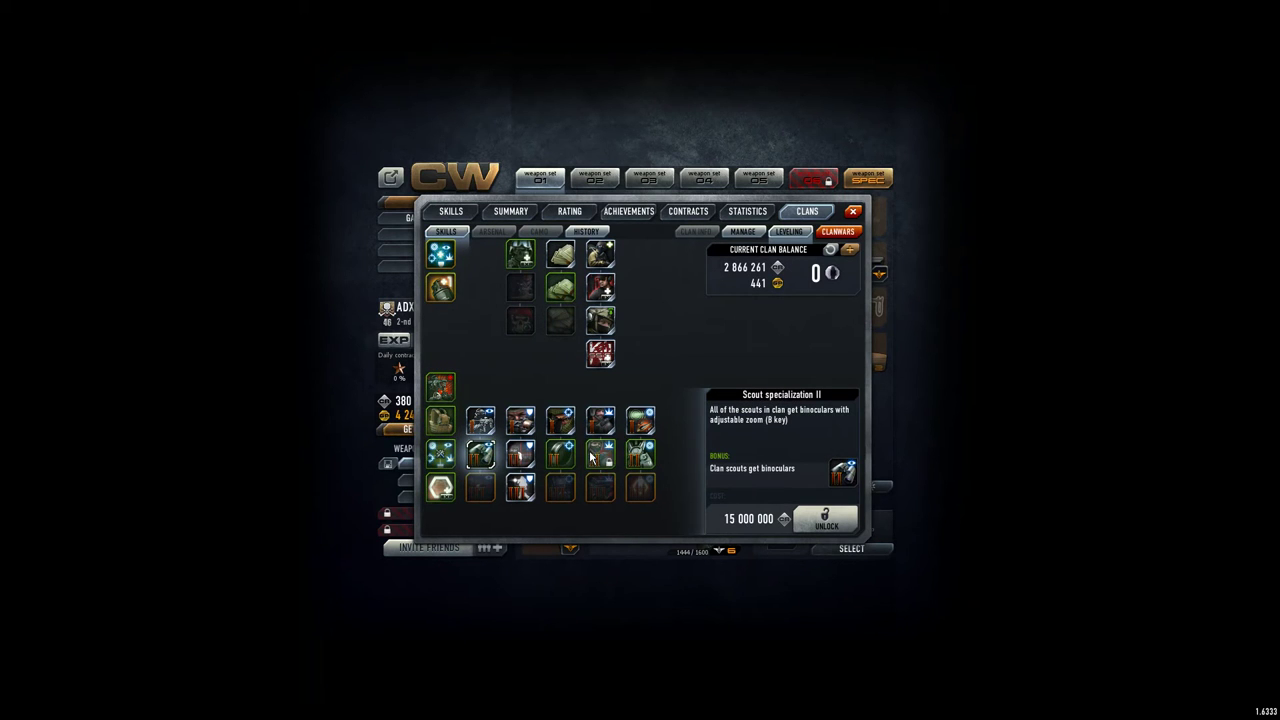
click(742, 233)
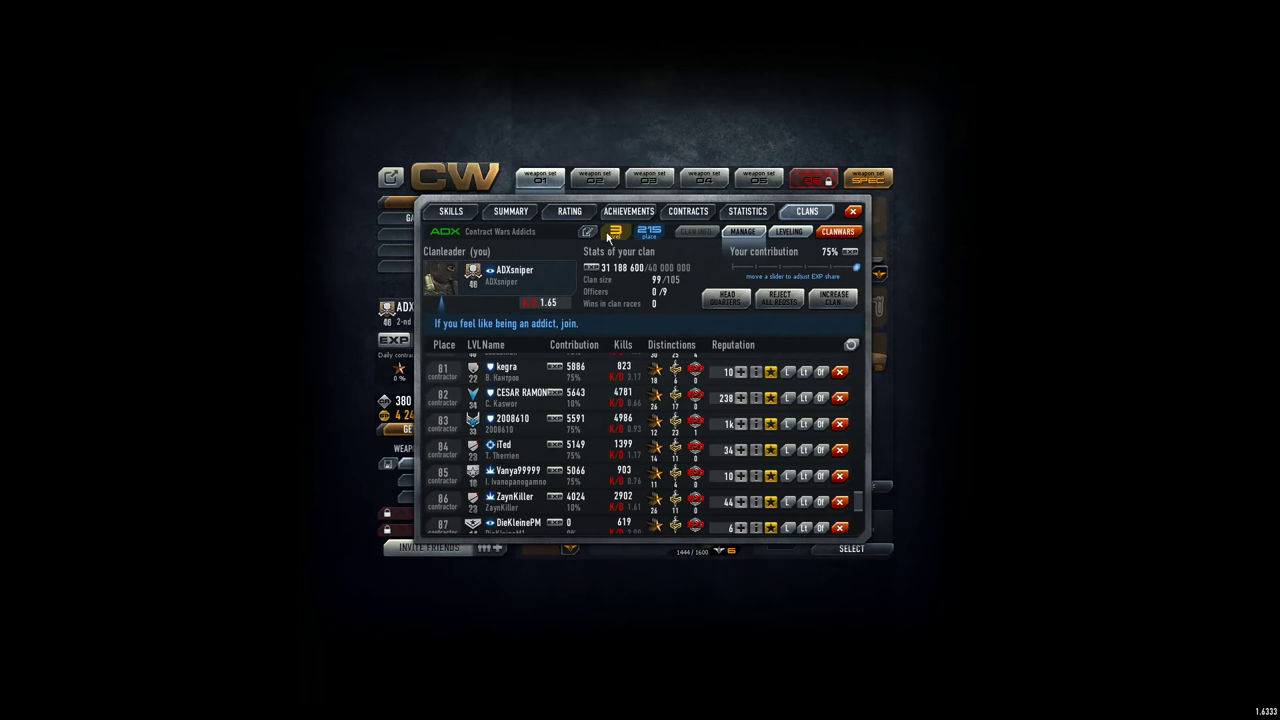
click(836, 231)
click(586, 232)
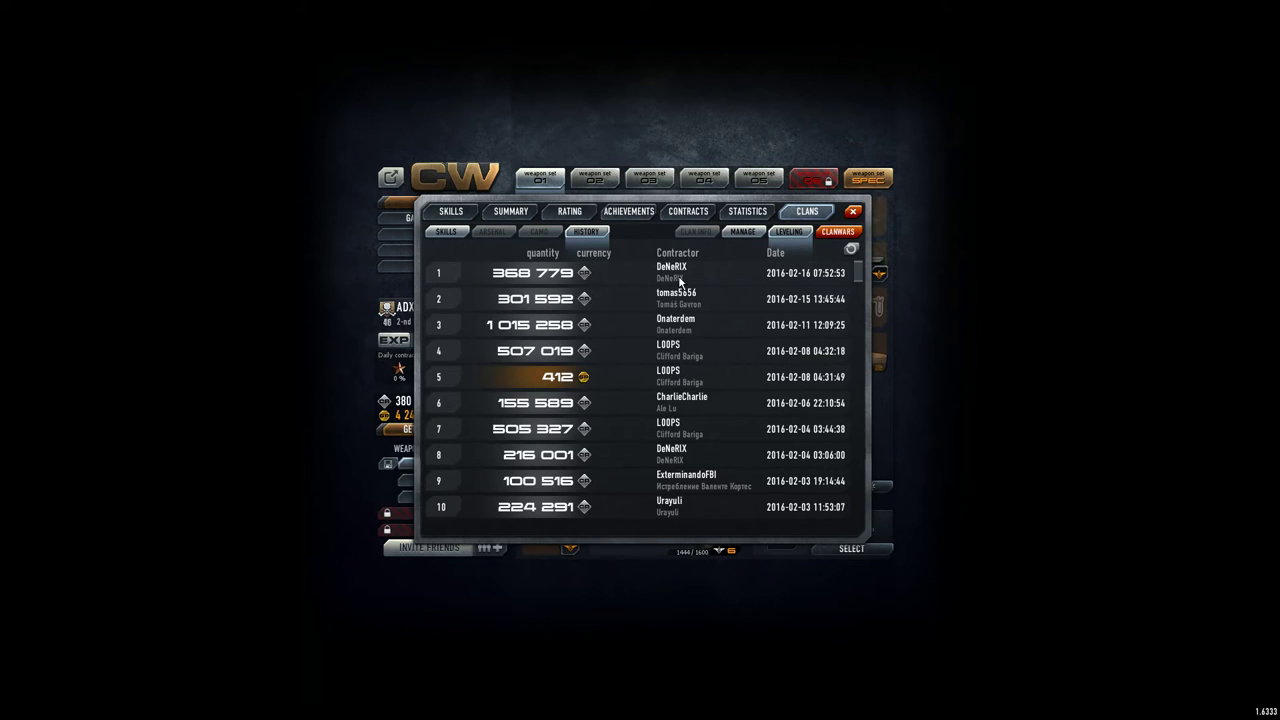
Step: Load the clan wars ranking list sorted by clan score
click(806, 237)
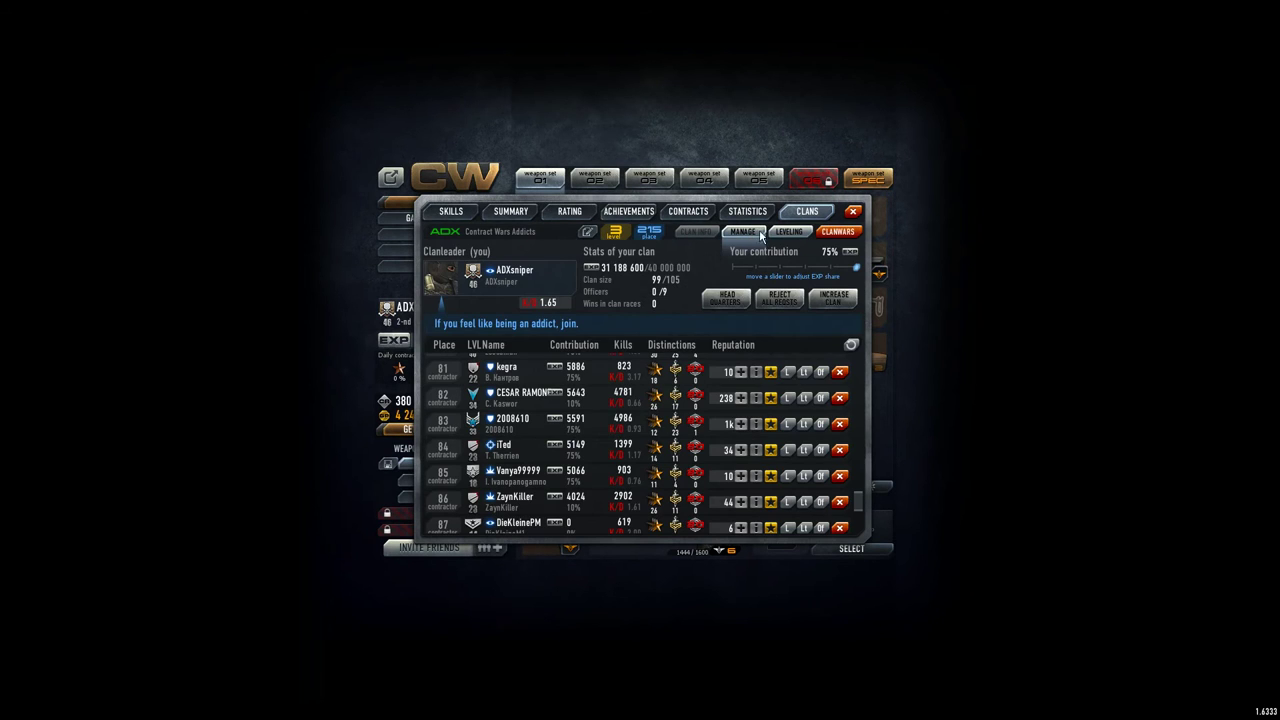
click(828, 236)
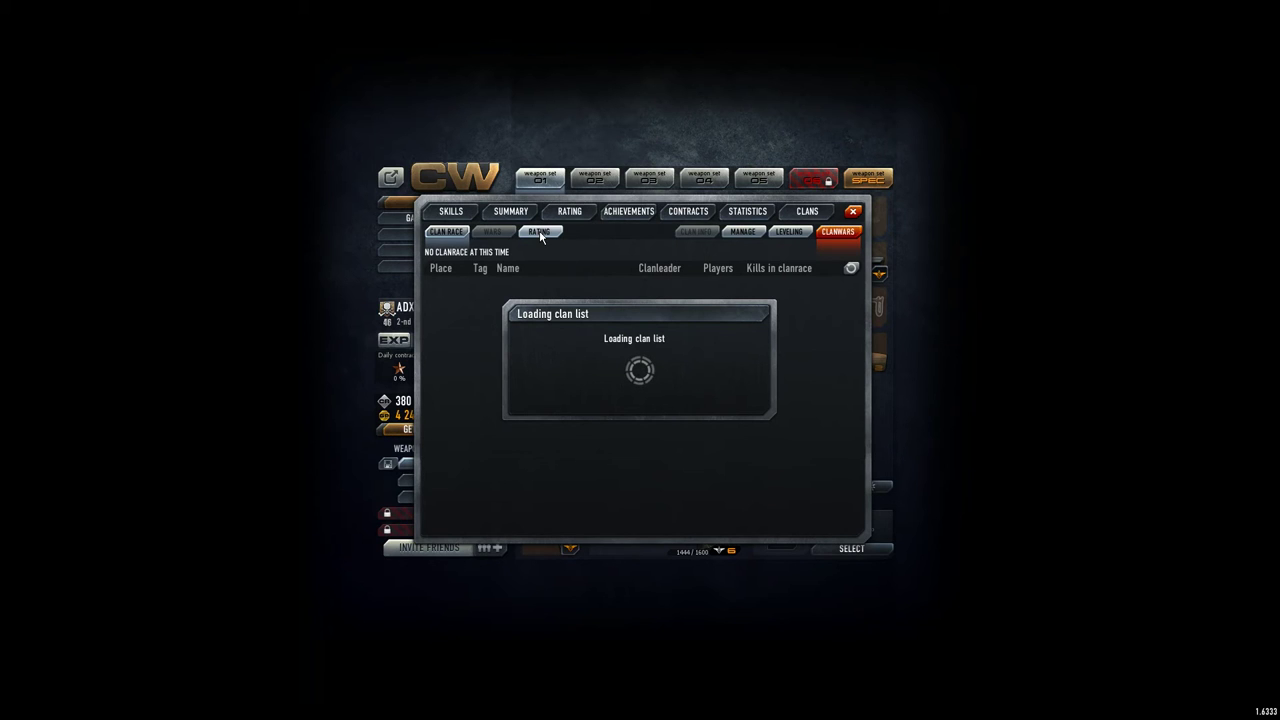
click(539, 232)
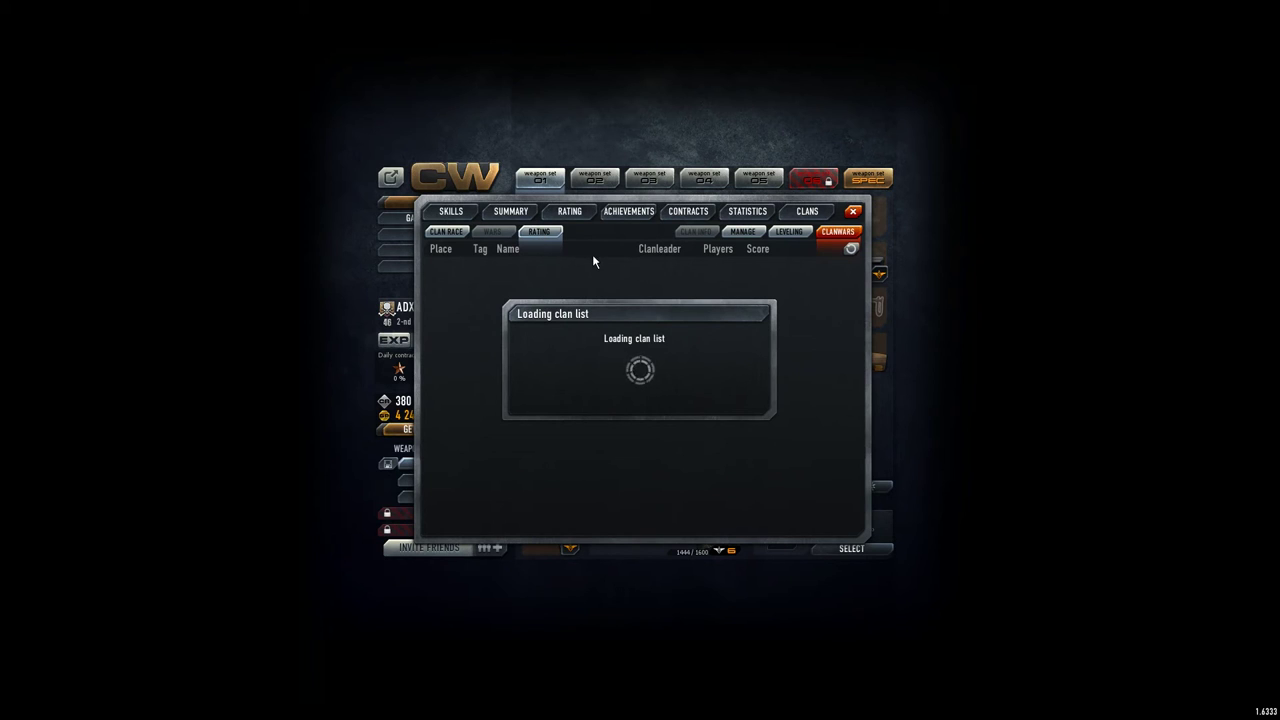
Step: Flip between the clan leveling table, member overview and contribution history
click(788, 231)
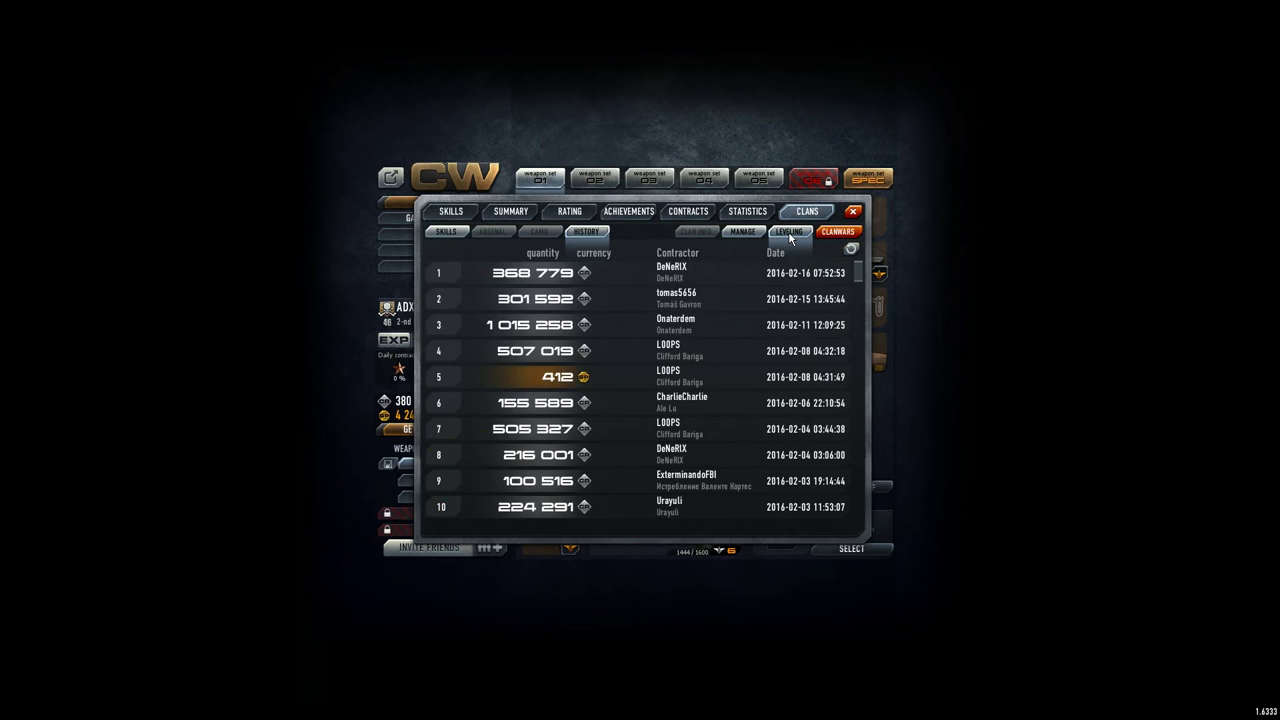
click(697, 231)
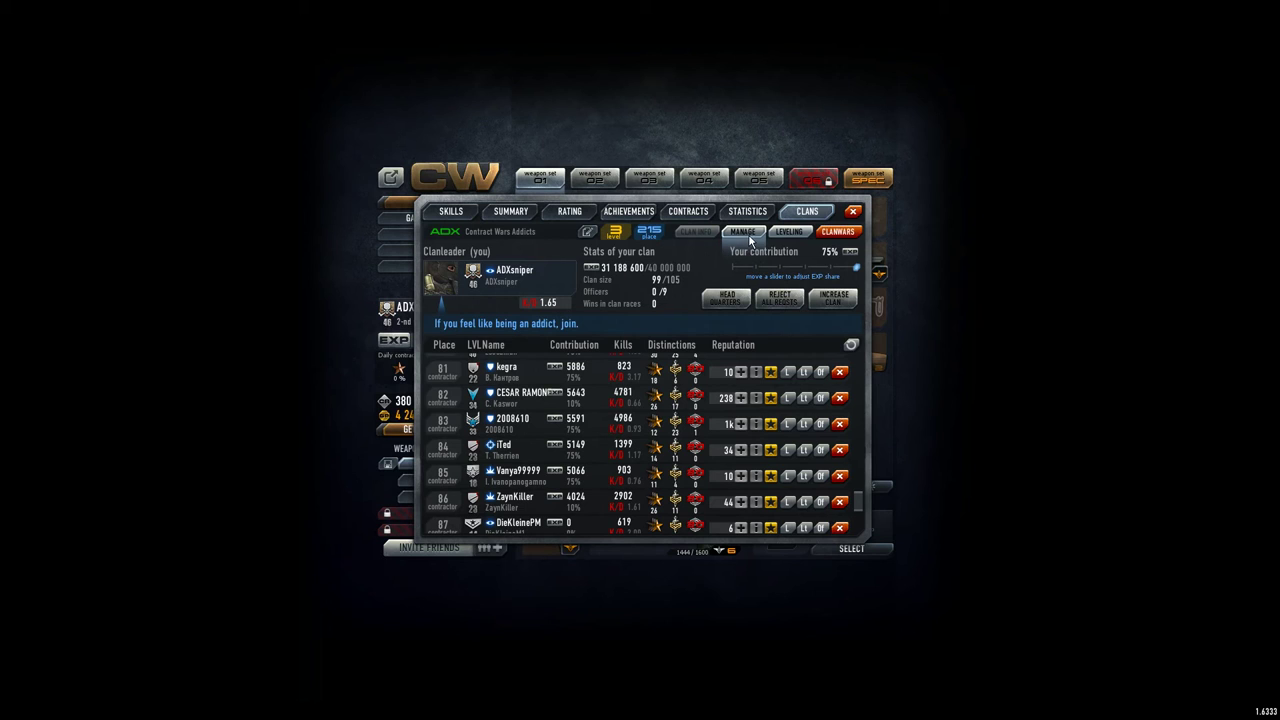
click(785, 237)
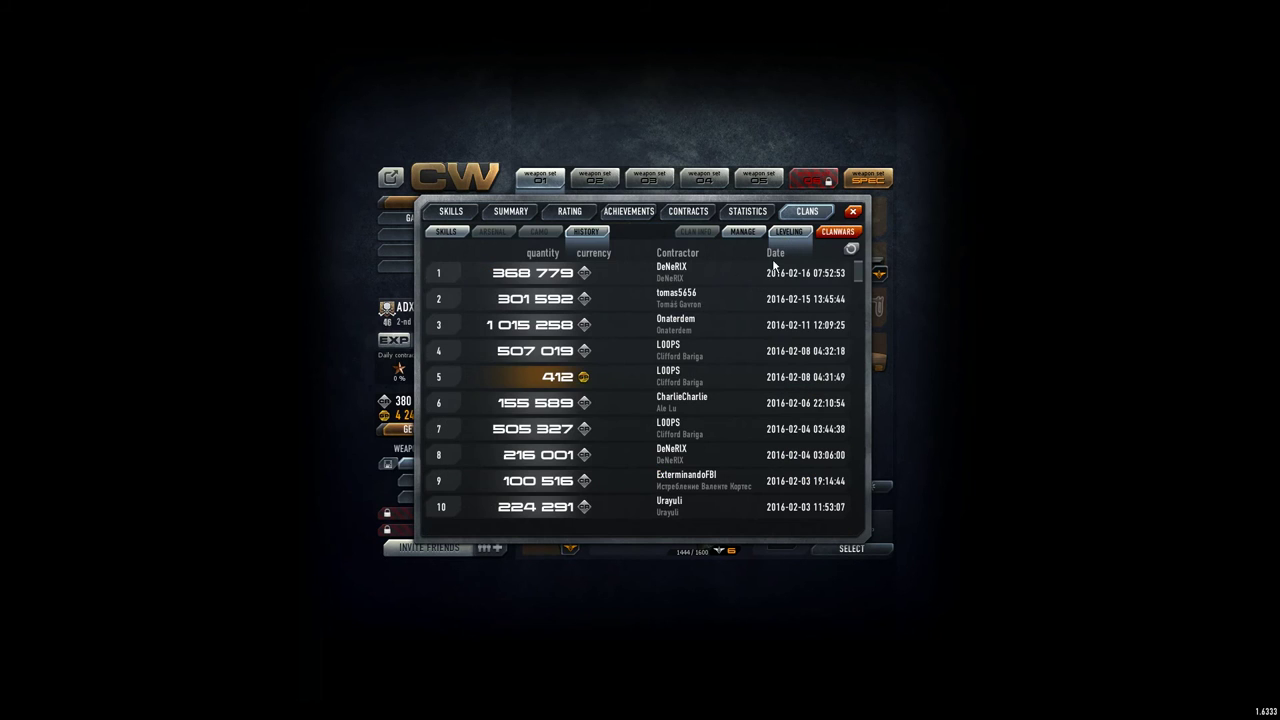
click(745, 233)
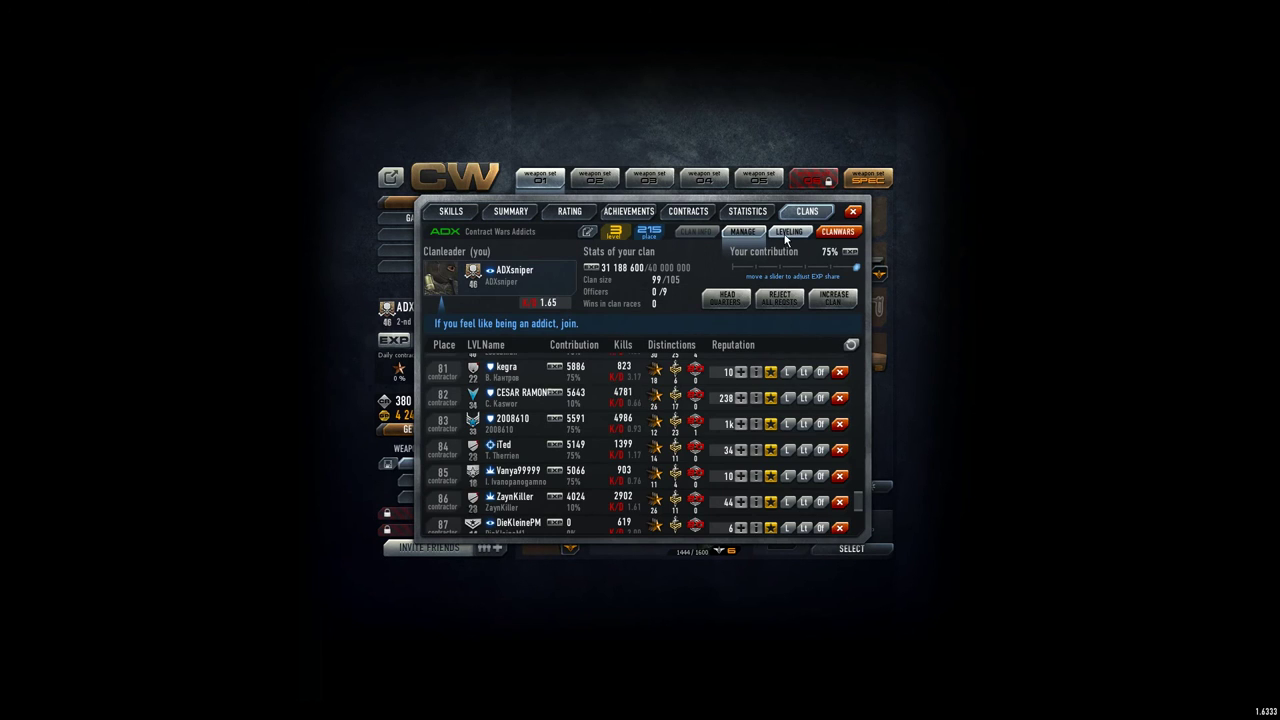
click(745, 233)
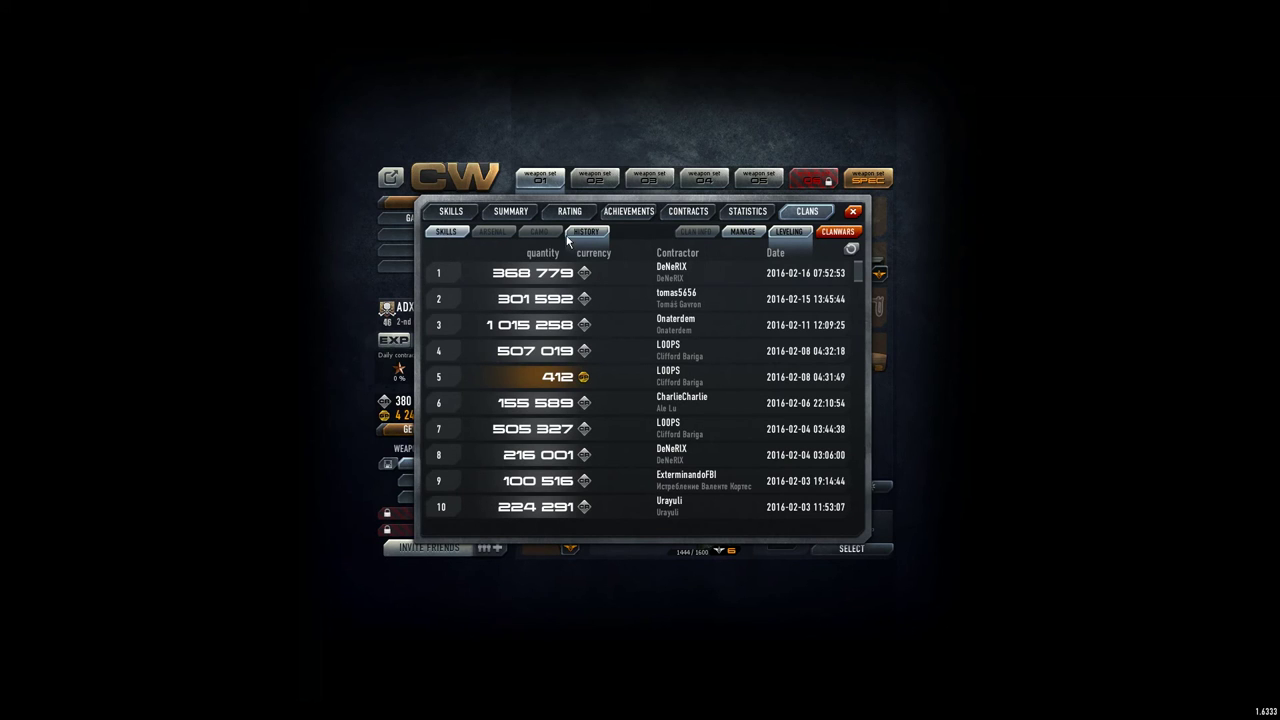
Step: Scroll the clan wars rating to Contract Wars Addicts at place 215, then close the window
click(837, 231)
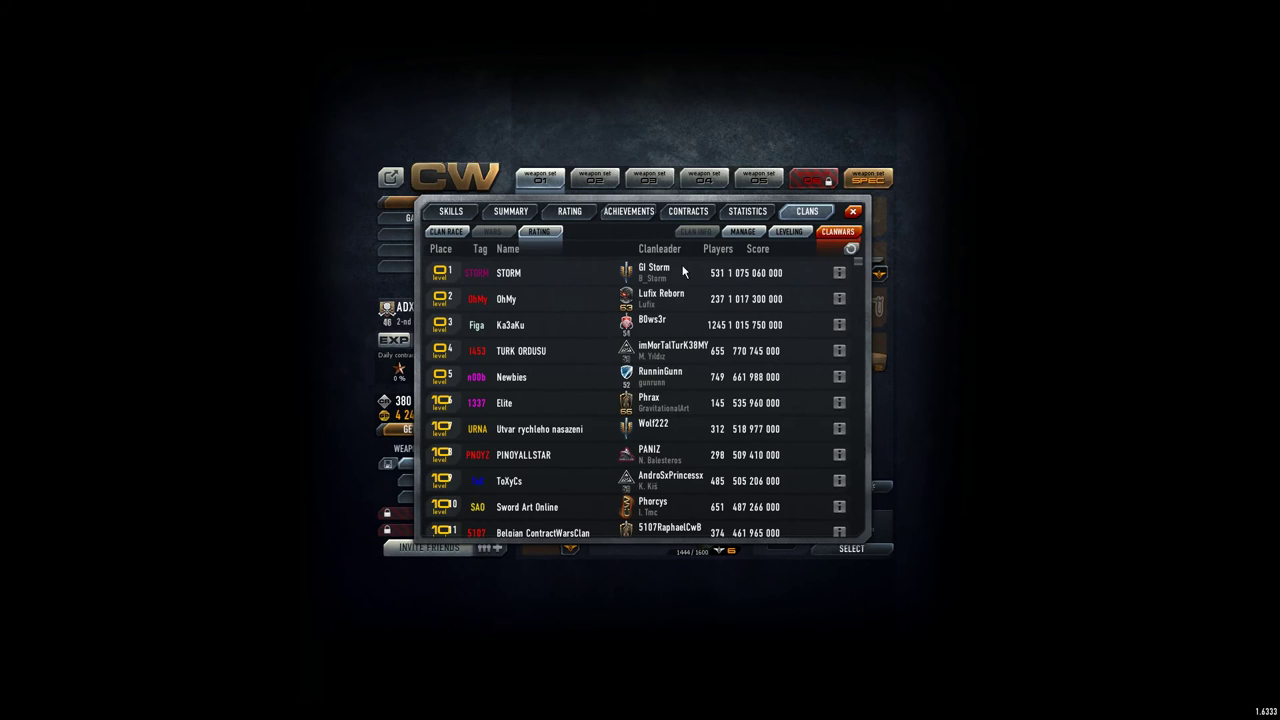
drag(858, 265, 858, 300)
scroll(709, 366, down, 10)
scroll(709, 366, down, 5)
scroll(858, 349, down, 10)
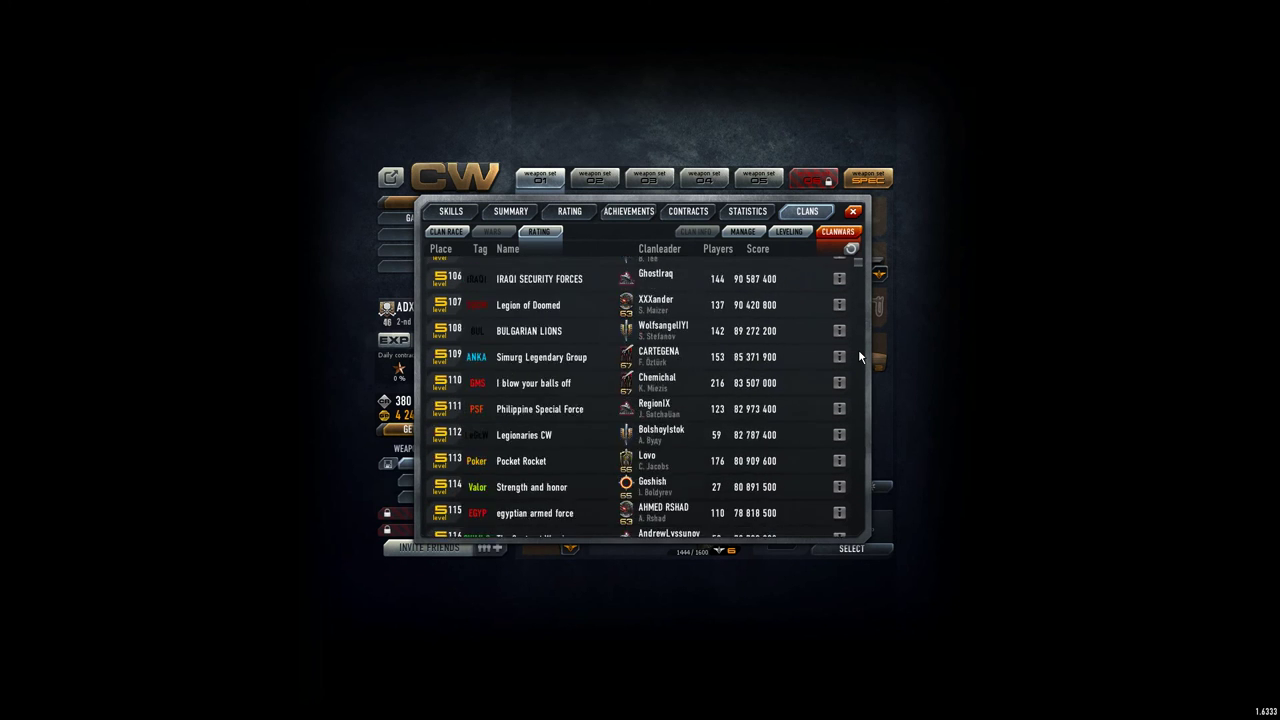
scroll(858, 349, down, 10)
scroll(858, 349, down, 8)
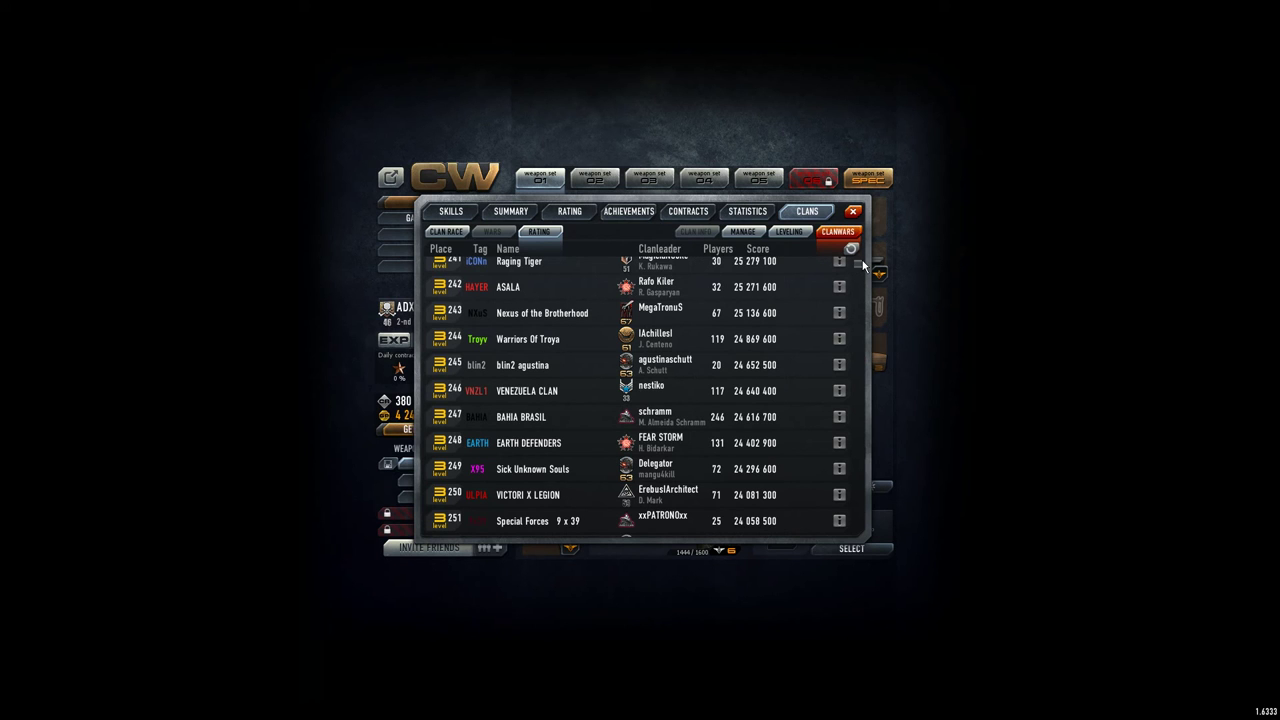
scroll(681, 341, up, 8)
scroll(681, 341, up, 8)
scroll(681, 341, up, 8)
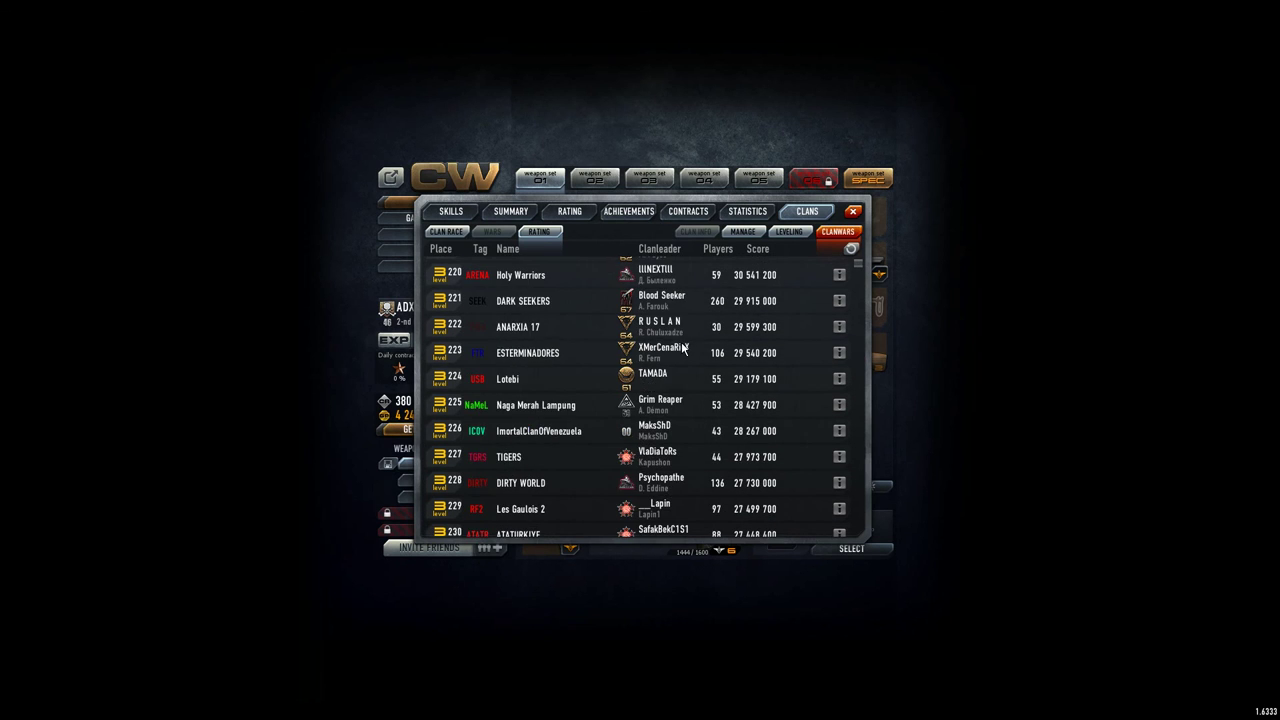
scroll(681, 341, up, 8)
scroll(683, 347, down, 5)
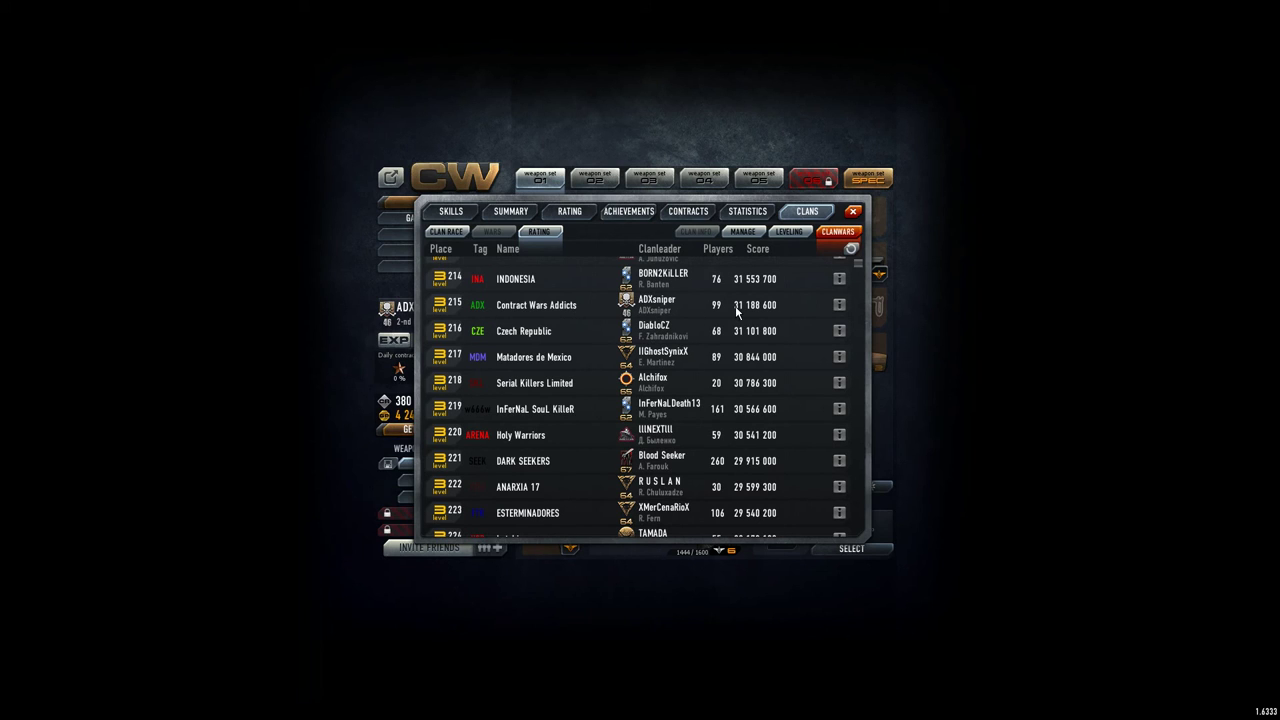
scroll(735, 310, up, 6)
scroll(735, 310, up, 6)
scroll(735, 310, up, 7)
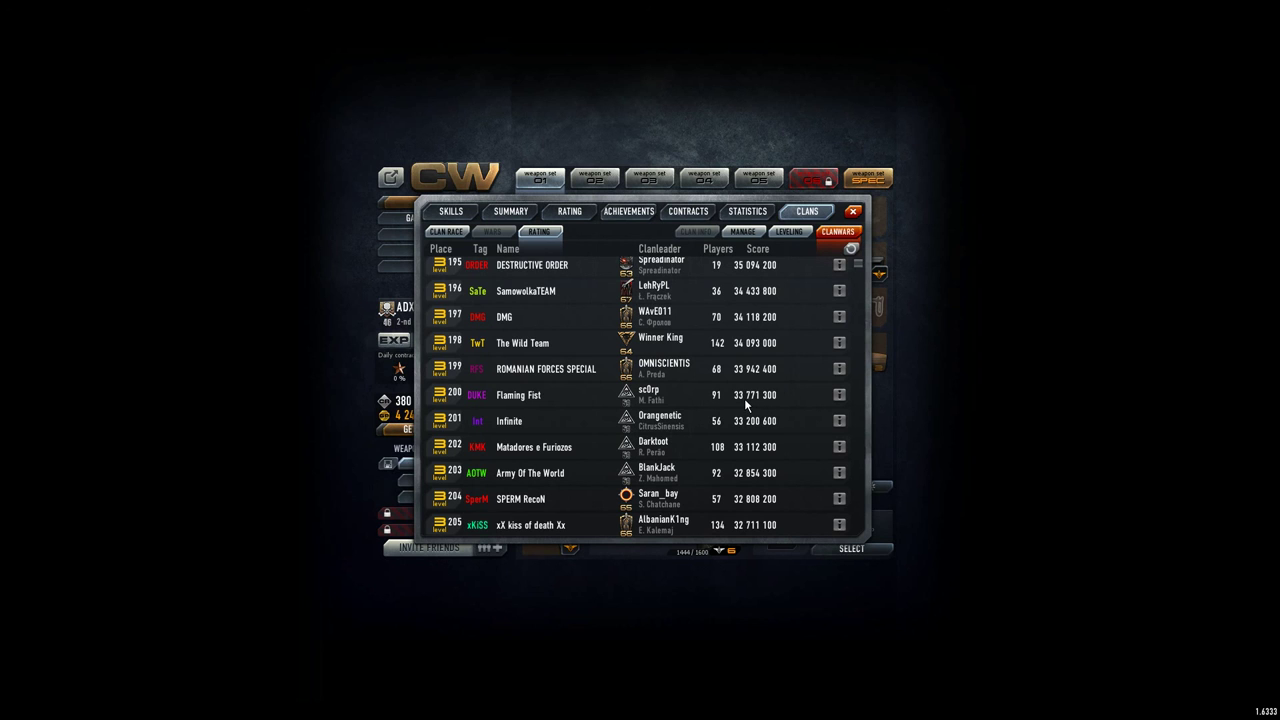
scroll(744, 398, up, 6)
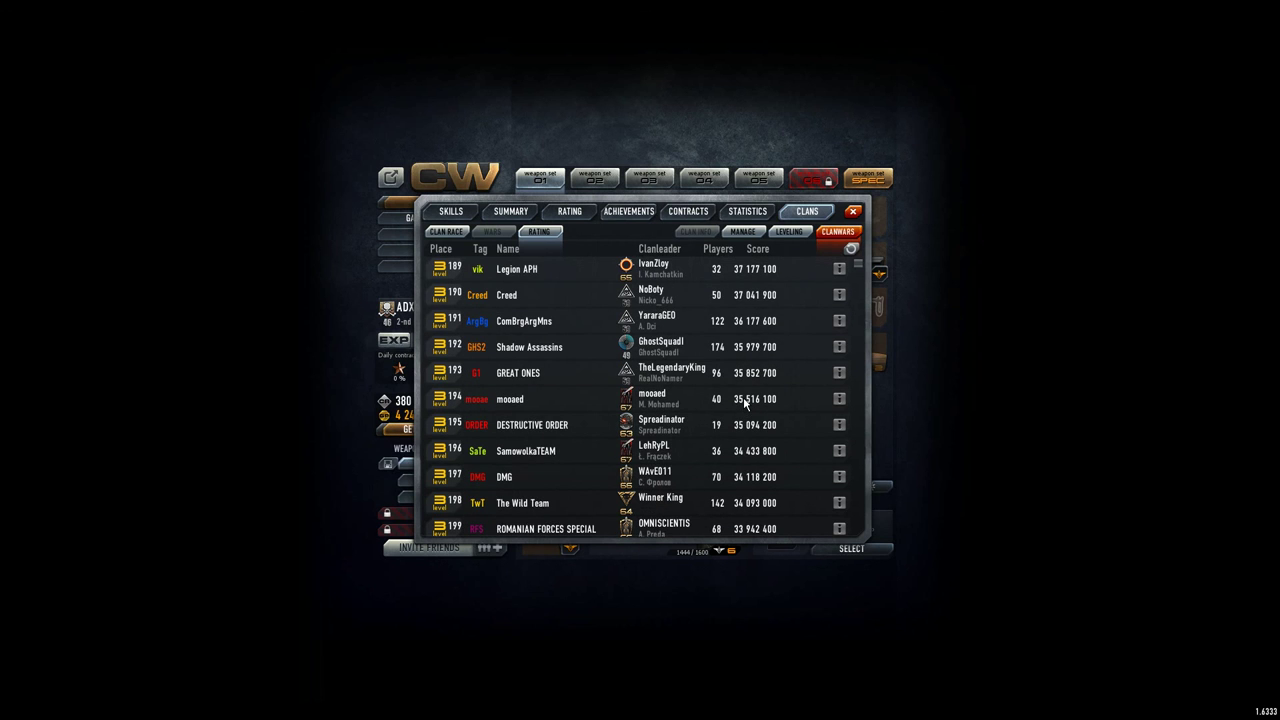
scroll(743, 397, up, 13)
scroll(743, 397, up, 13)
scroll(743, 397, up, 14)
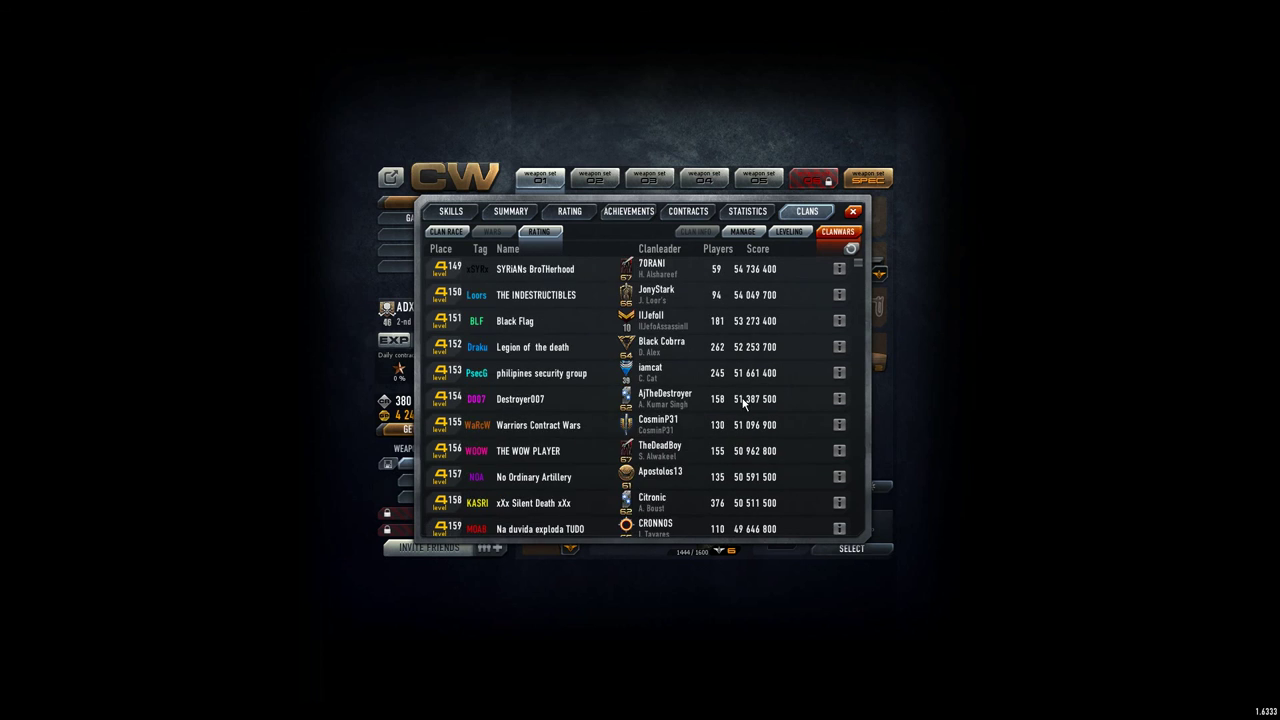
scroll(743, 402, up, 6)
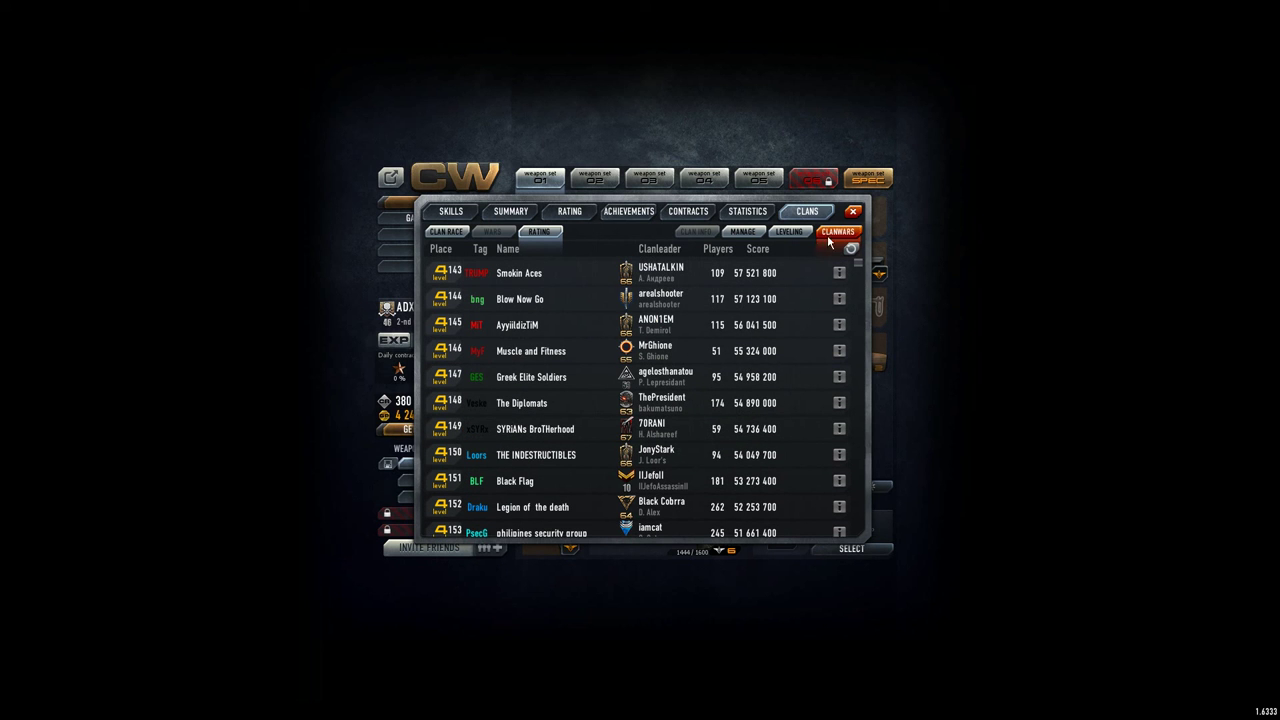
click(852, 211)
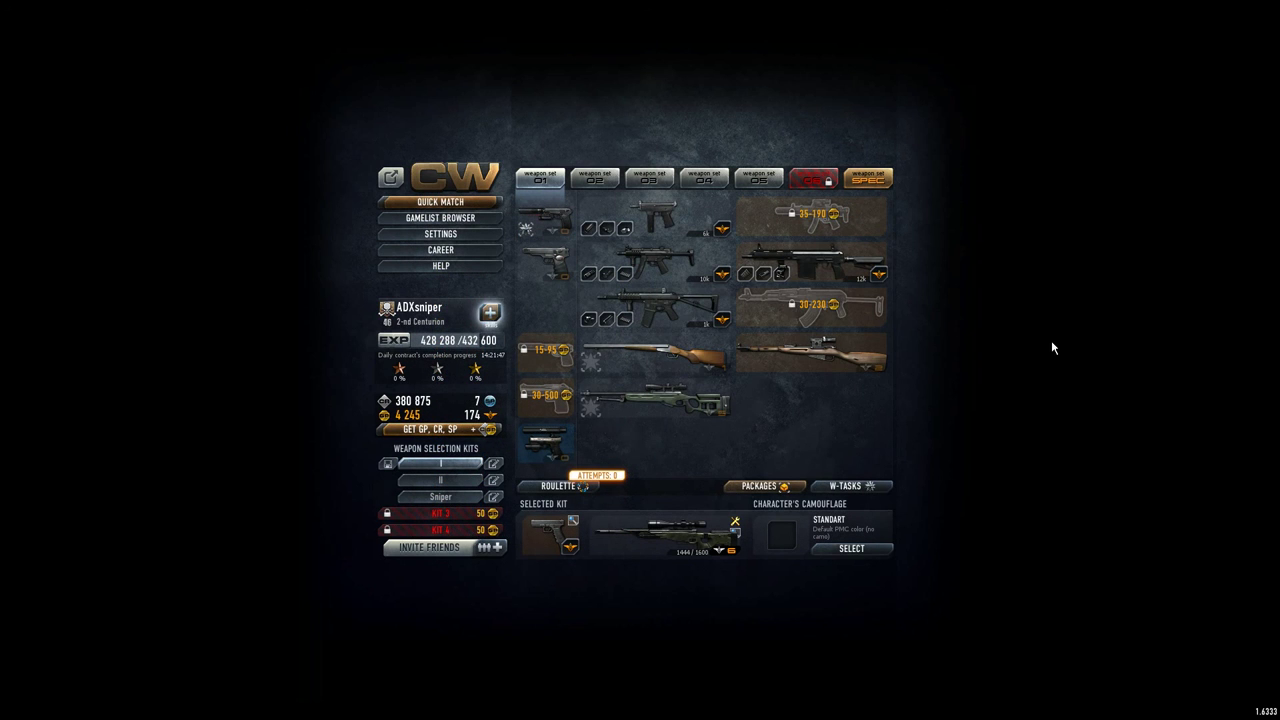